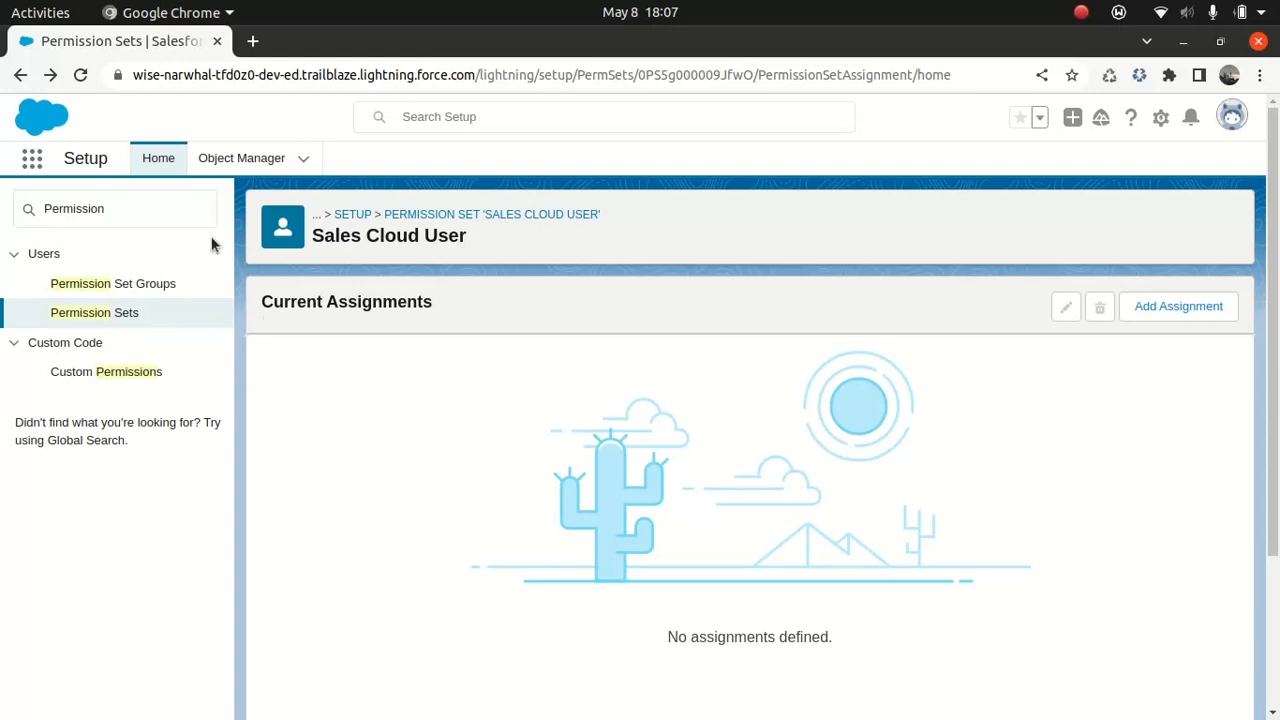
Search Setup for "user" and open the User Management Settings page.
{"action": "double_click", "coordinate": [140, 210]}
{"action": "key", "text": "BackSpace"}
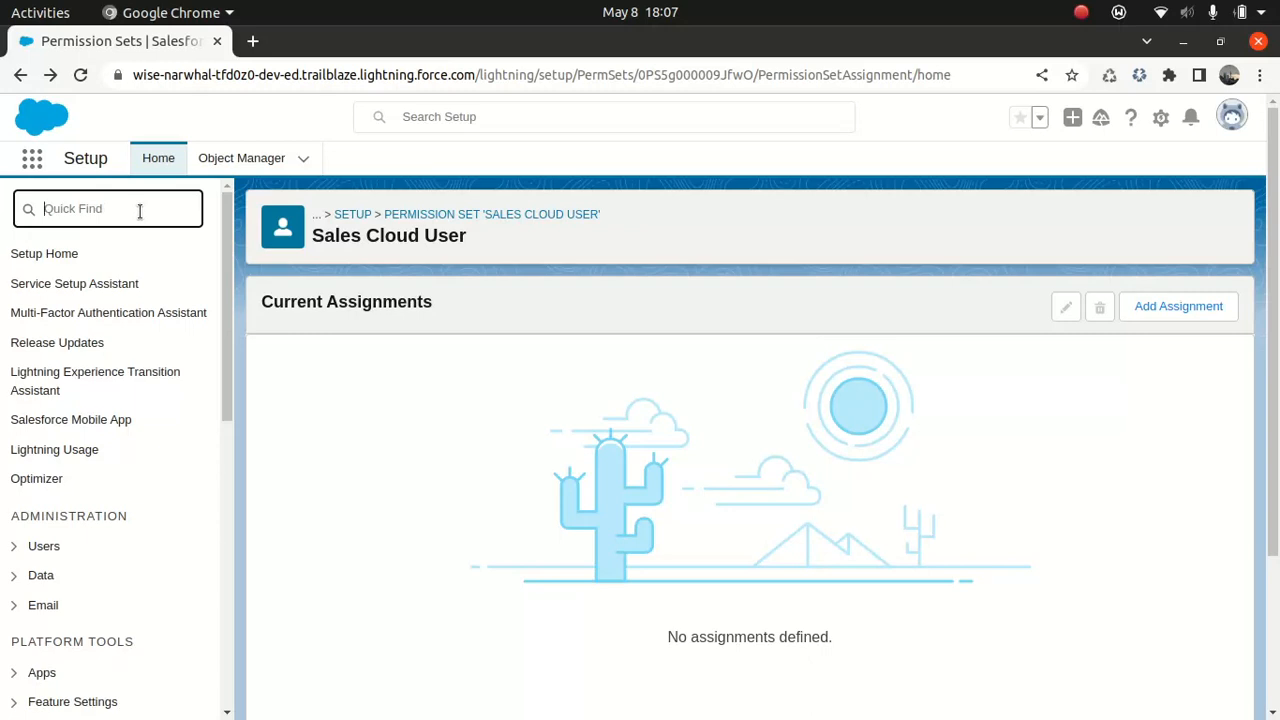
{"action": "type", "text": "use"}
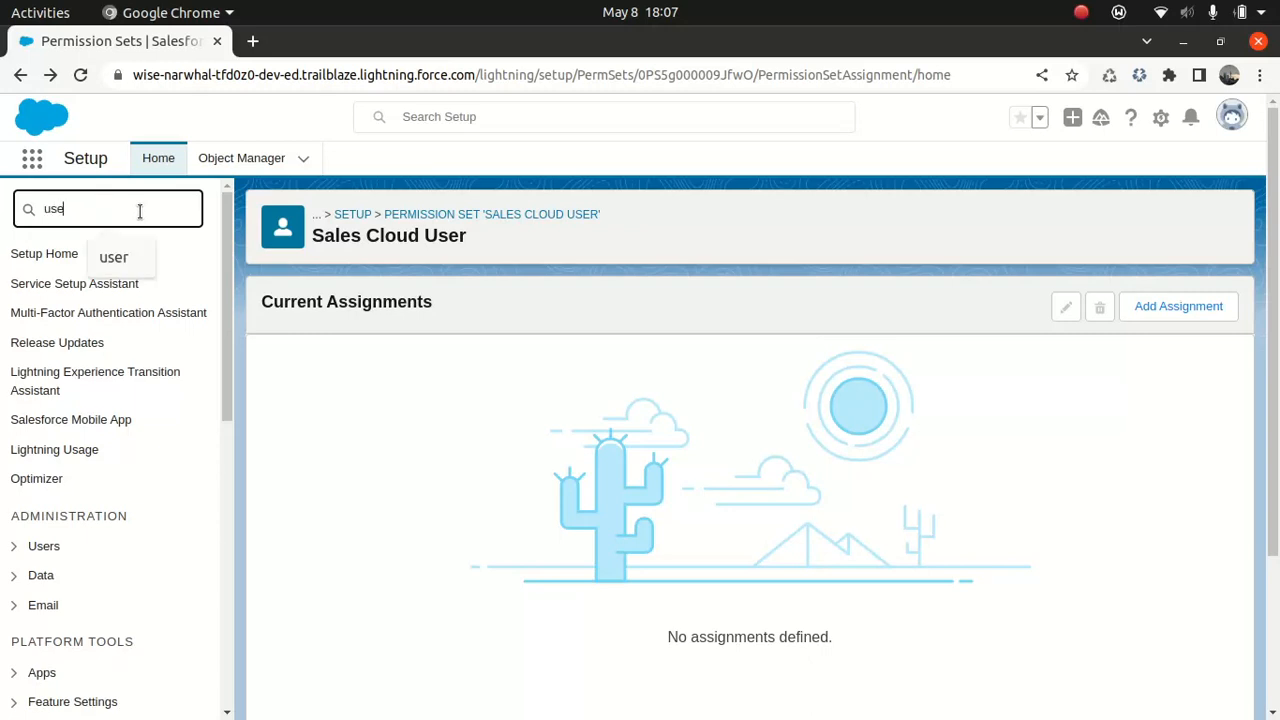
{"action": "type", "text": "r"}
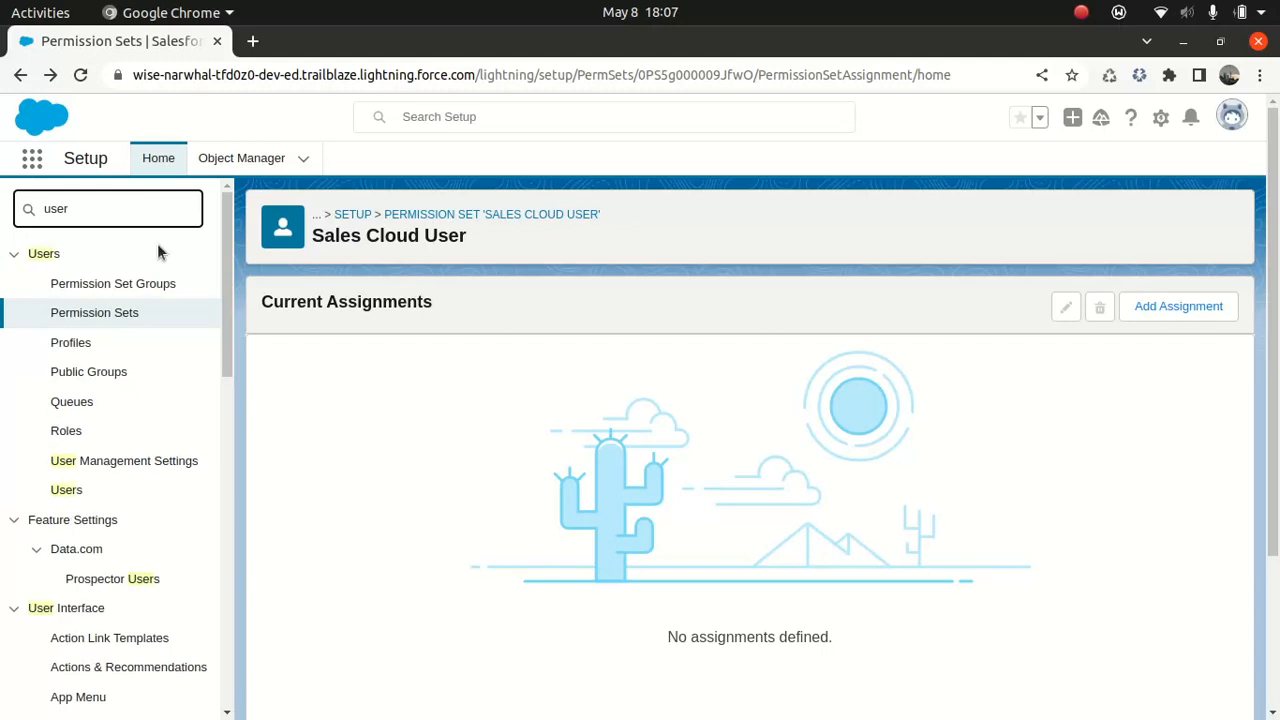
{"action": "left_click", "coordinate": [162, 466]}
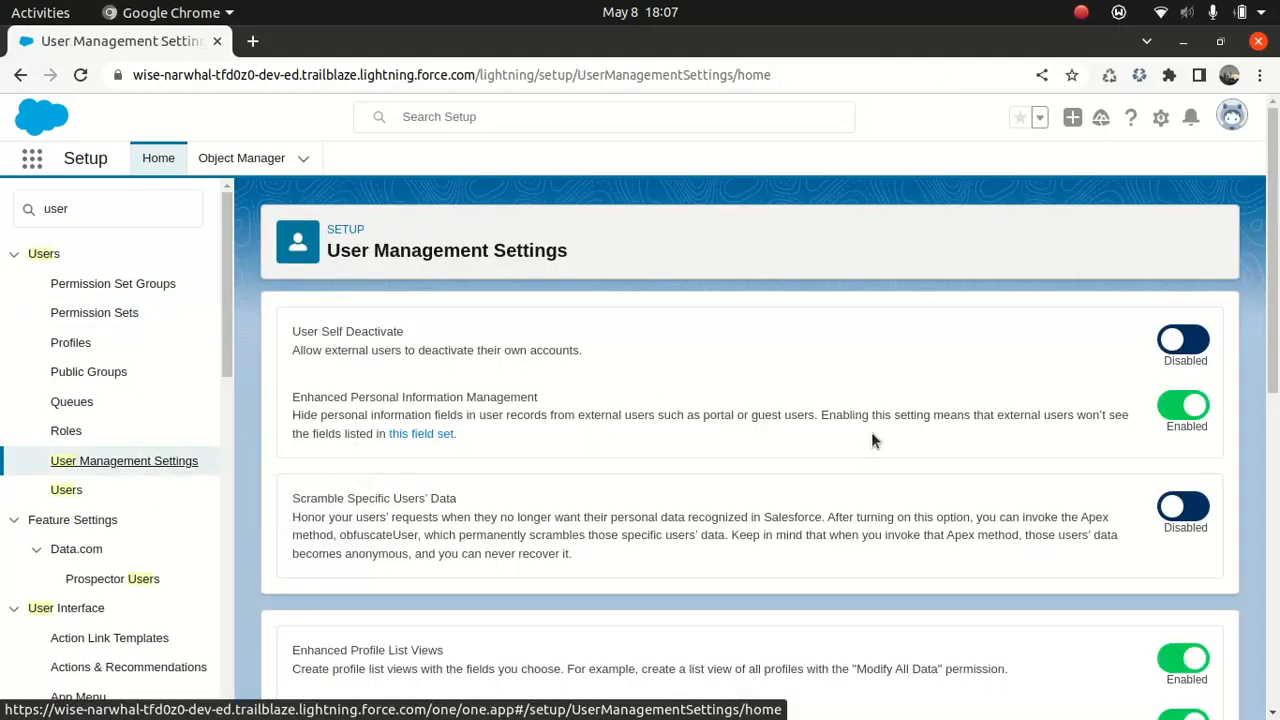
Search the settings page for "permiss" to locate the option for permission set assignments with expiration dates.
{"action": "left_click_drag", "start_coordinate": [1273, 300], "coordinate": [1270, 585]}
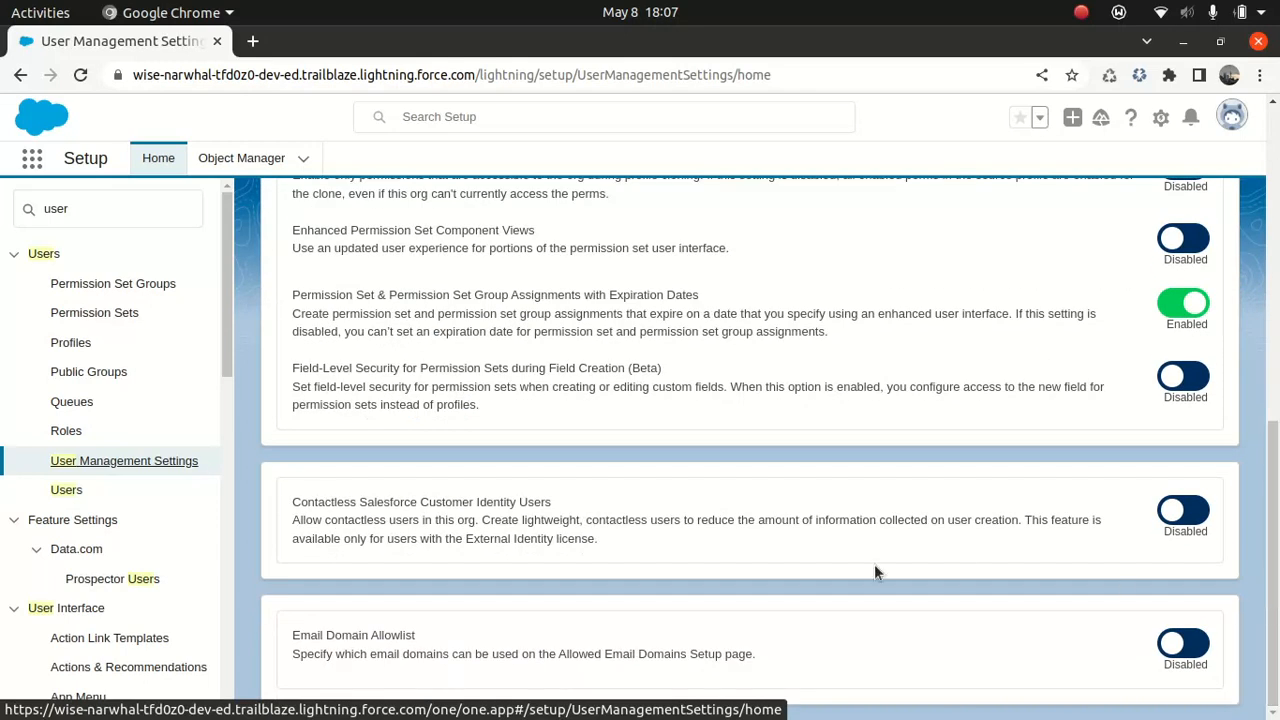
{"action": "key", "text": "ctrl+f"}
{"action": "key", "text": "p"}
{"action": "key", "text": "e"}
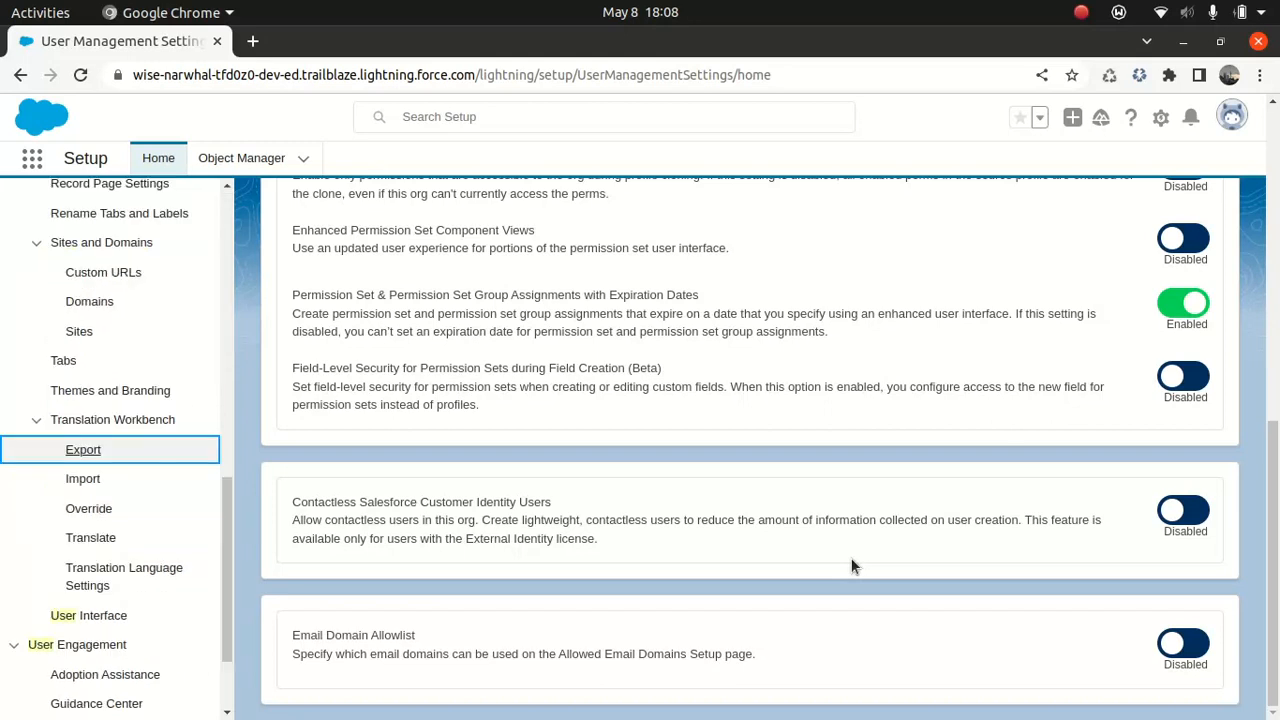
{"action": "left_click_drag", "start_coordinate": [808, 374], "coordinate": [808, 379]}
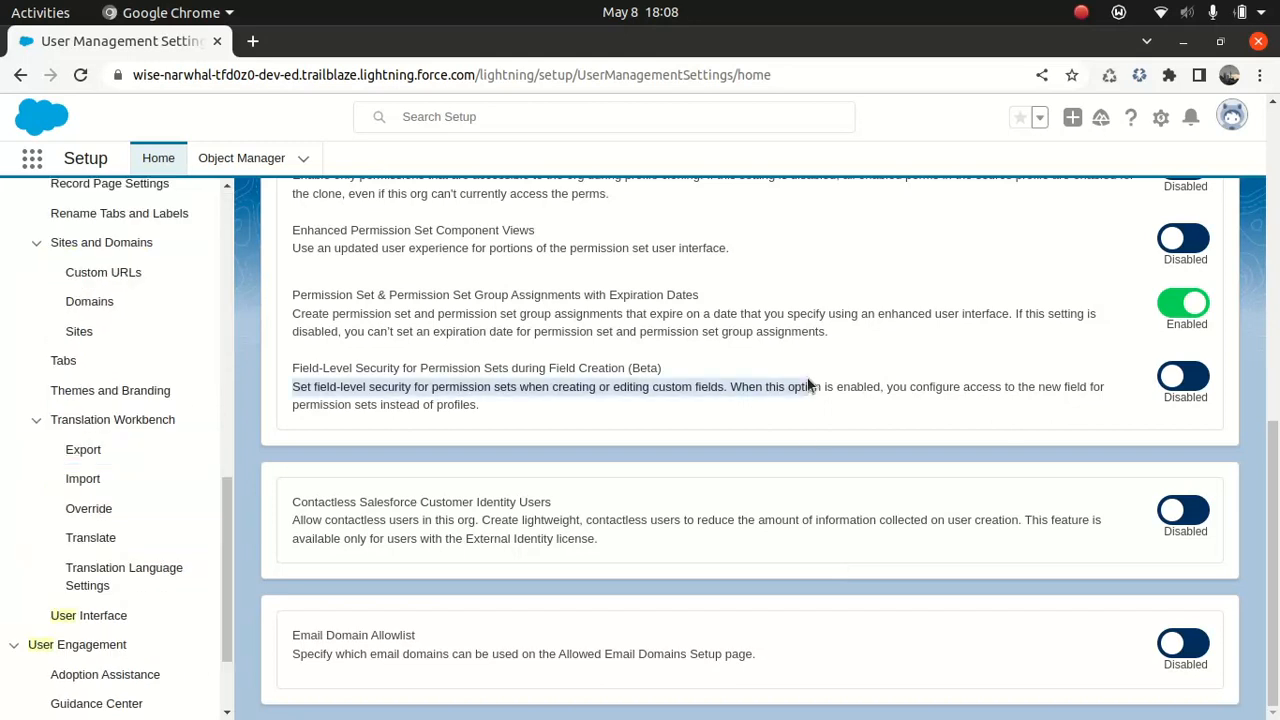
{"action": "key", "text": "ctrl+f"}
{"action": "type", "text": "permiss"}
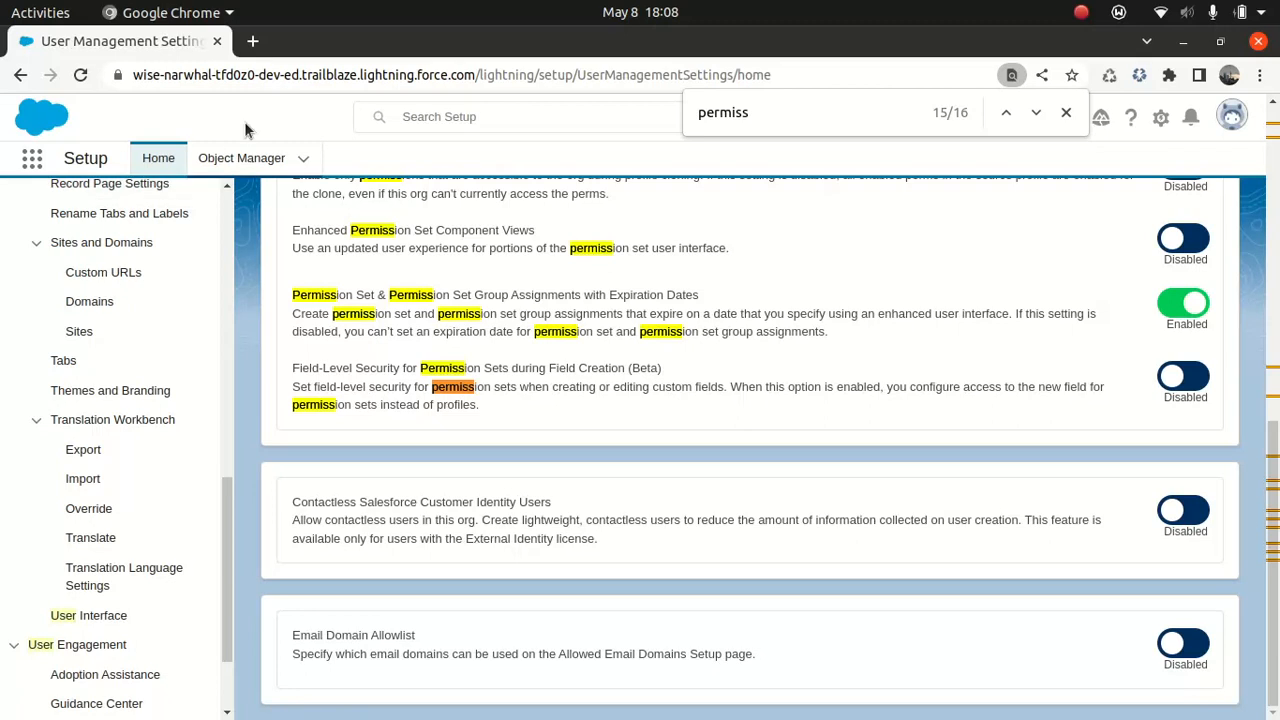
Search Setup for "permi" and open the Permission Sets page.
{"action": "left_click_drag", "start_coordinate": [225, 513], "coordinate": [270, 50]}
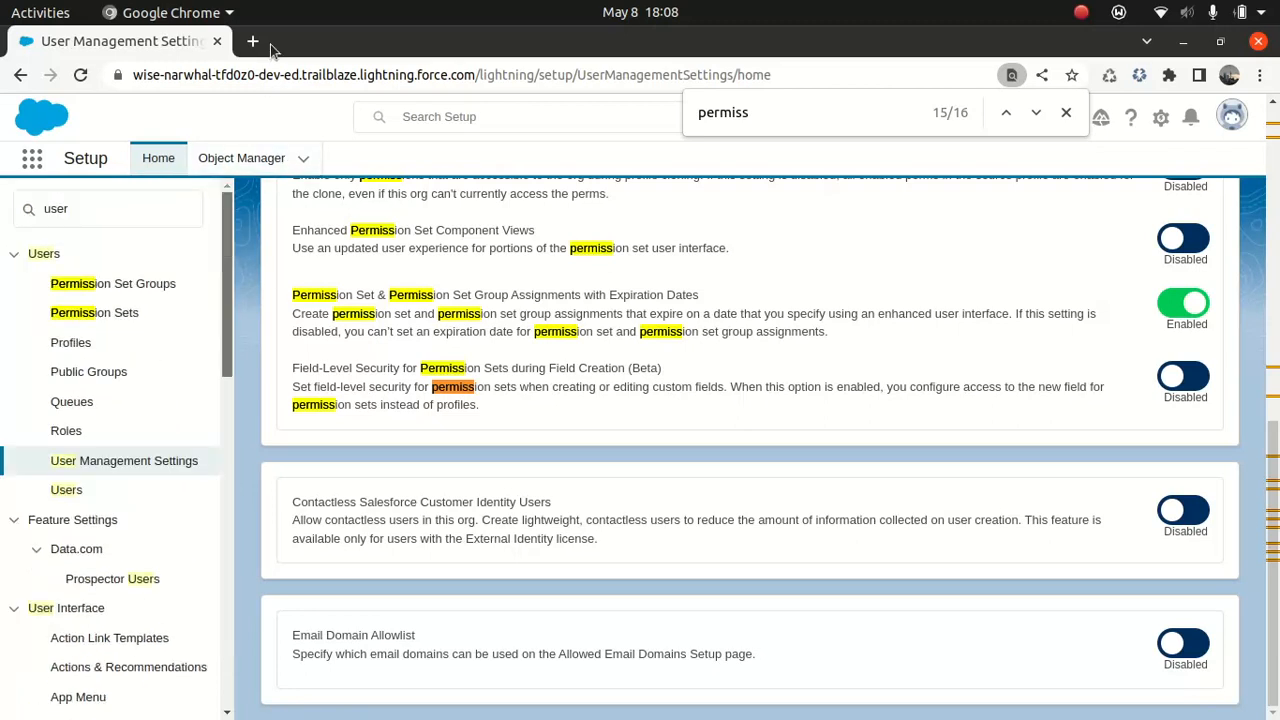
{"action": "left_click", "coordinate": [104, 209]}
{"action": "double_click", "coordinate": [104, 209]}
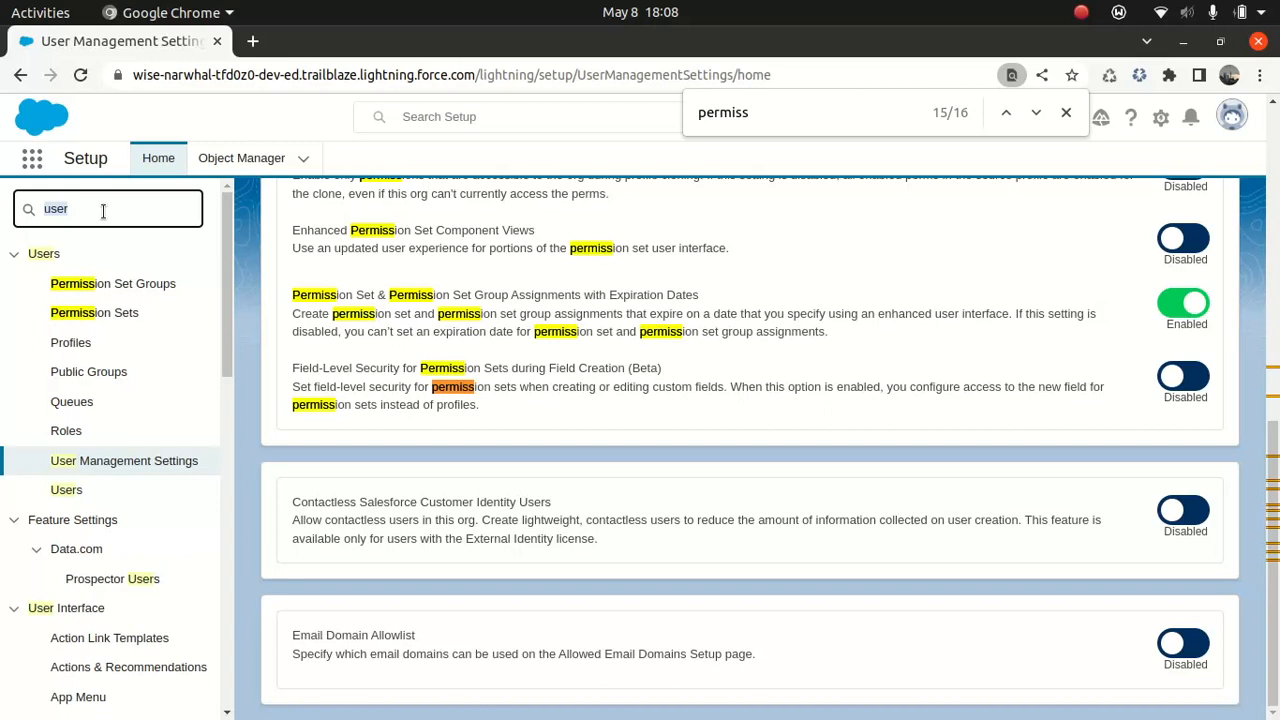
{"action": "key", "text": "BackSpace"}
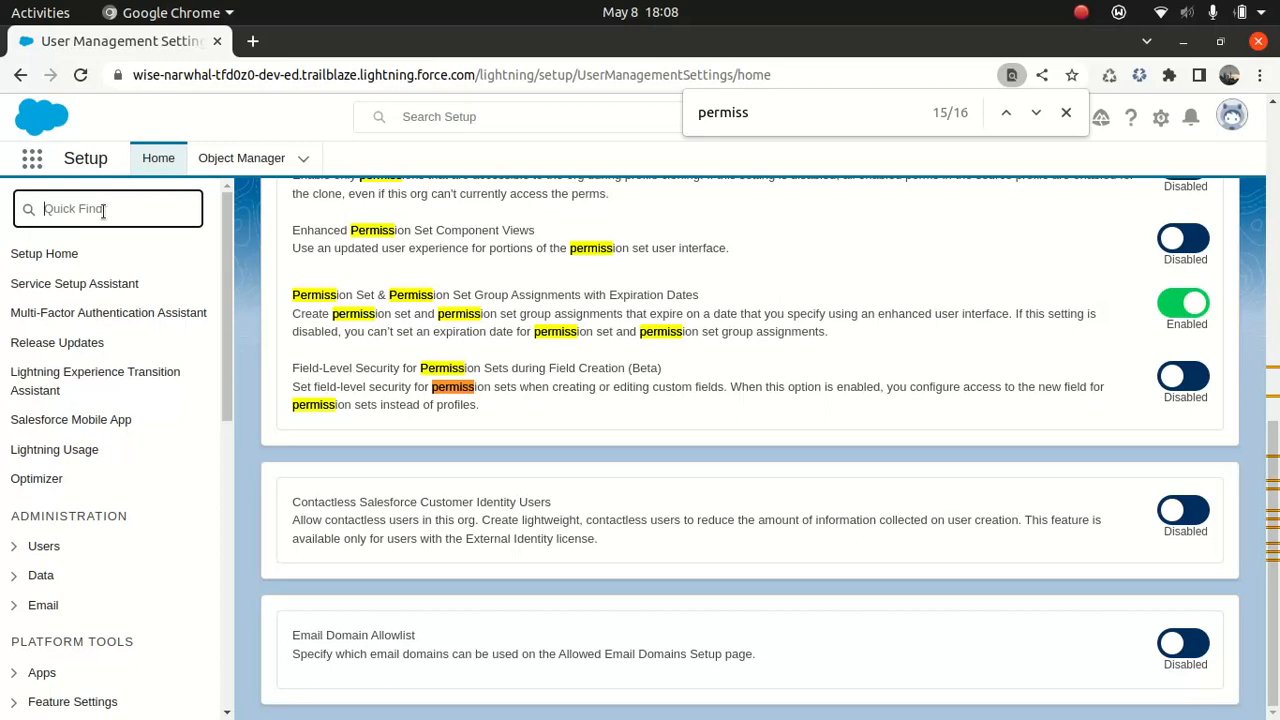
{"action": "type", "text": "permi"}
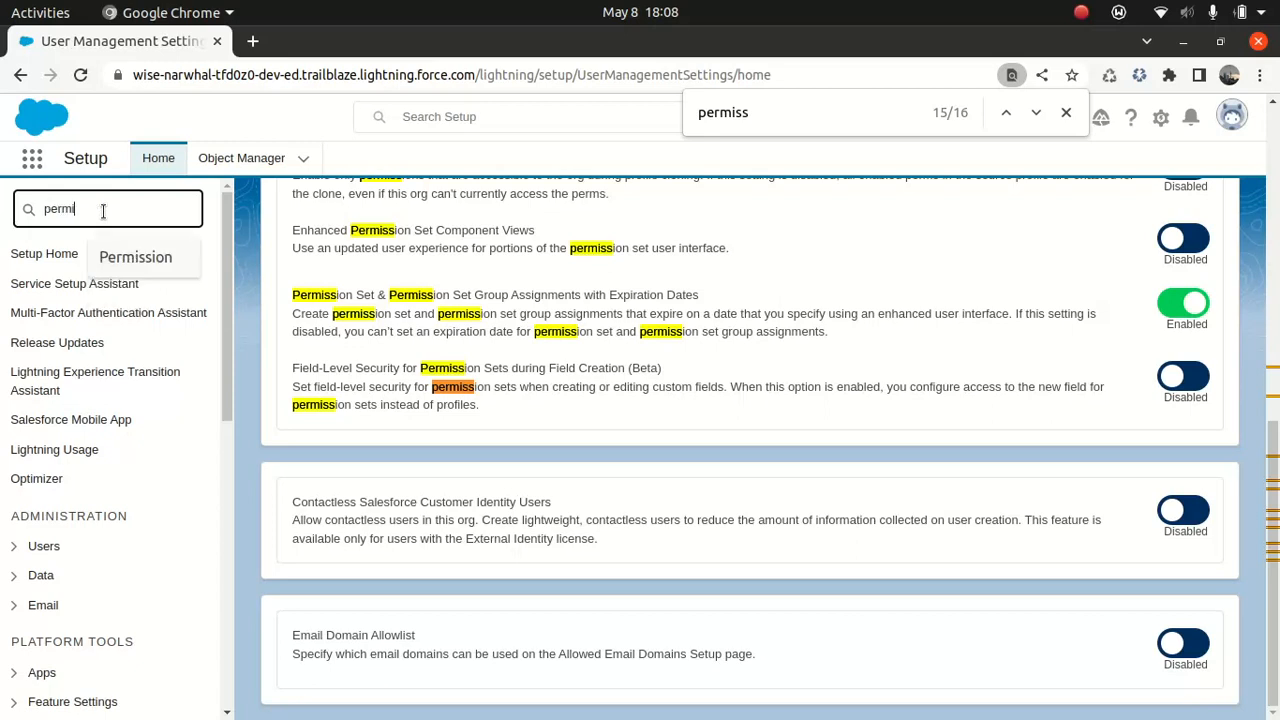
{"action": "left_click", "coordinate": [83, 313]}
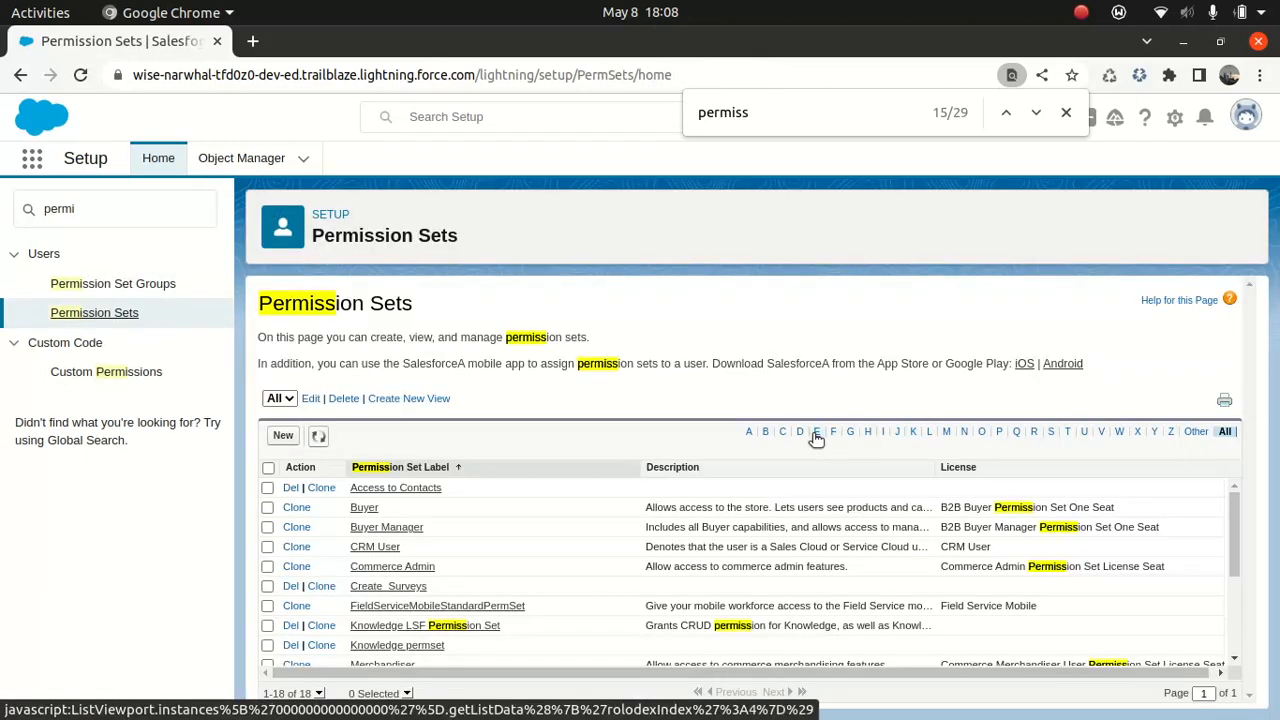
Filter the permission sets by the letter S and open the assignment management of the Sales Cloud User set.
{"action": "left_click", "coordinate": [1052, 433]}
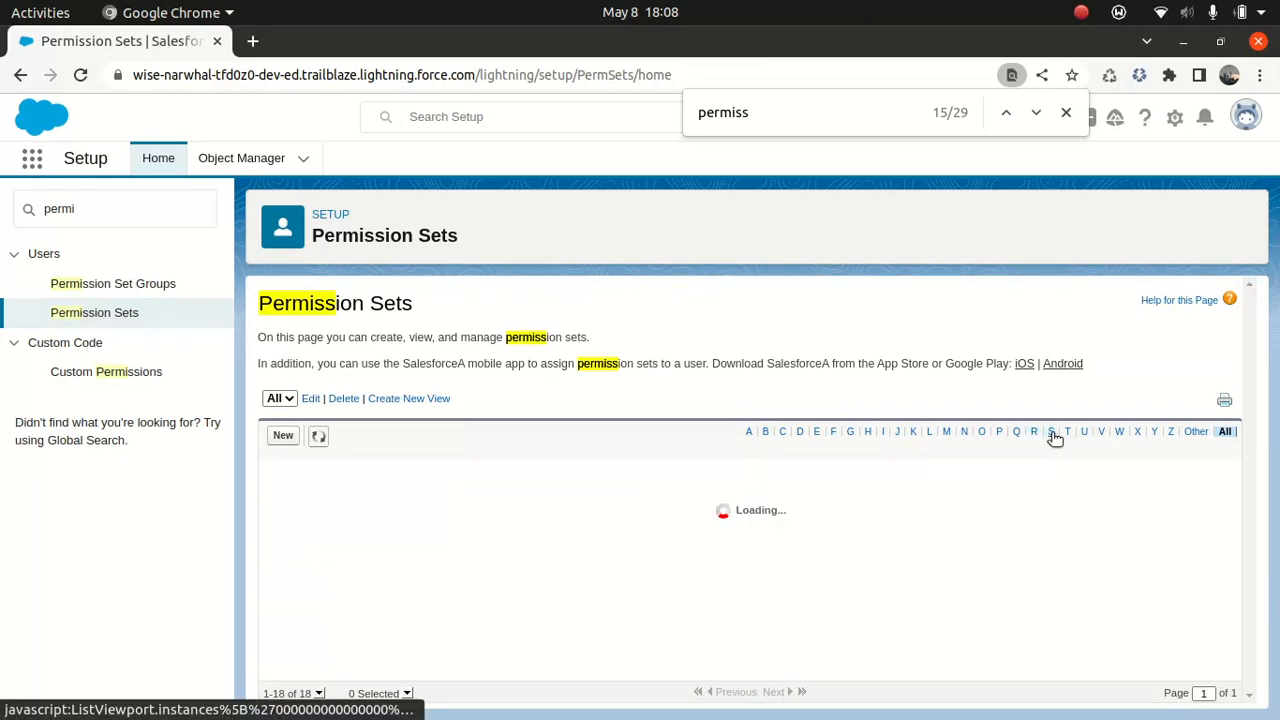
{"action": "left_click", "coordinate": [391, 488]}
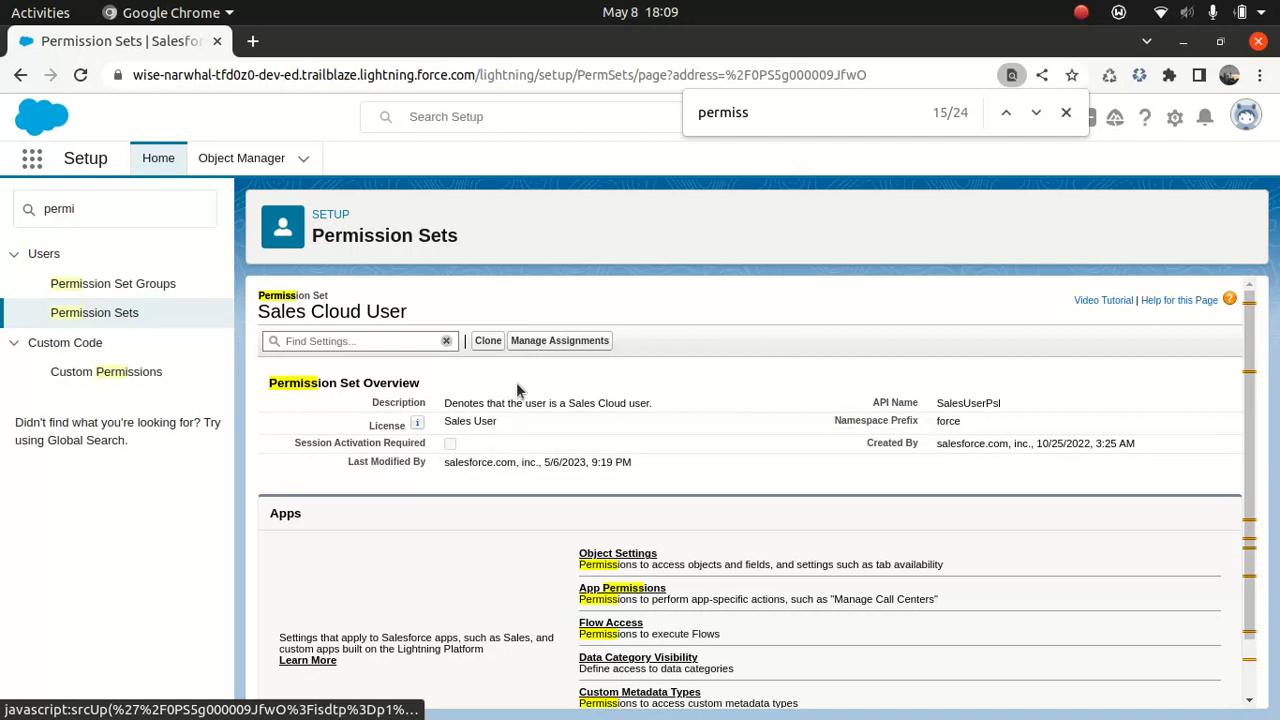
{"action": "left_click", "coordinate": [560, 342]}
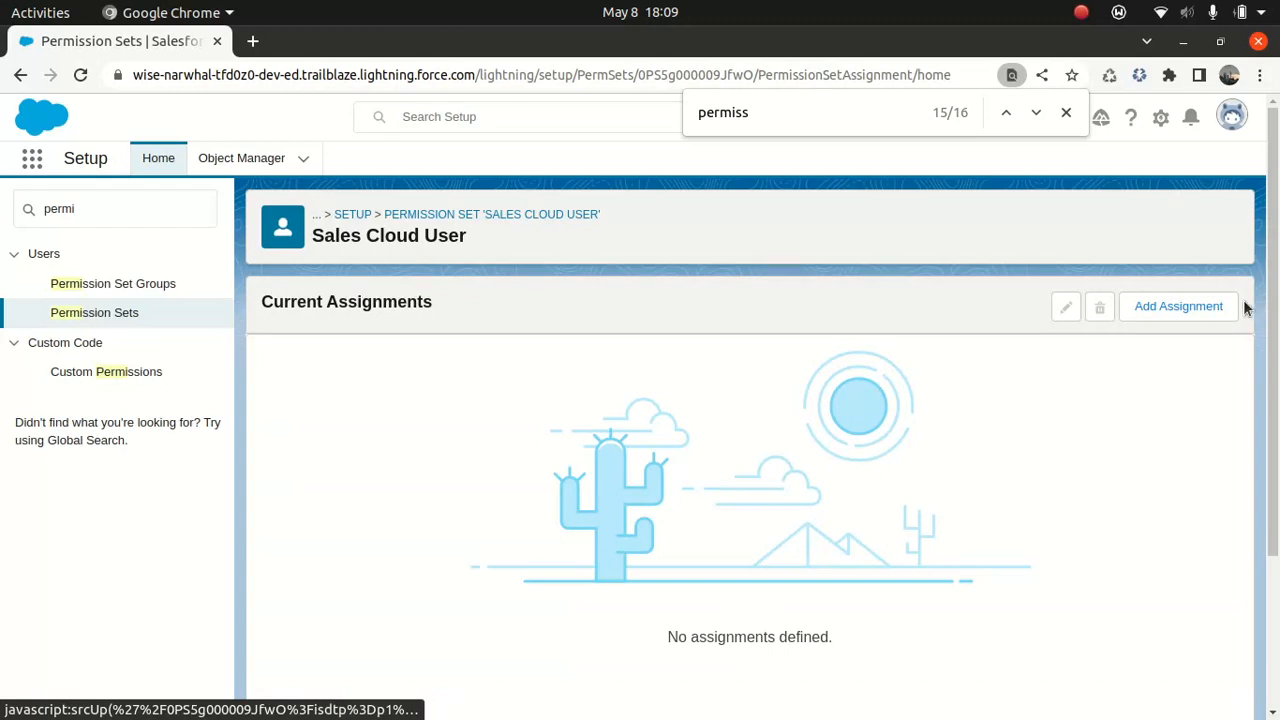
Add an assignment to the Sales Cloud User set, selecting the first listed user, and continue to the expiration options.
{"action": "left_click", "coordinate": [1182, 310]}
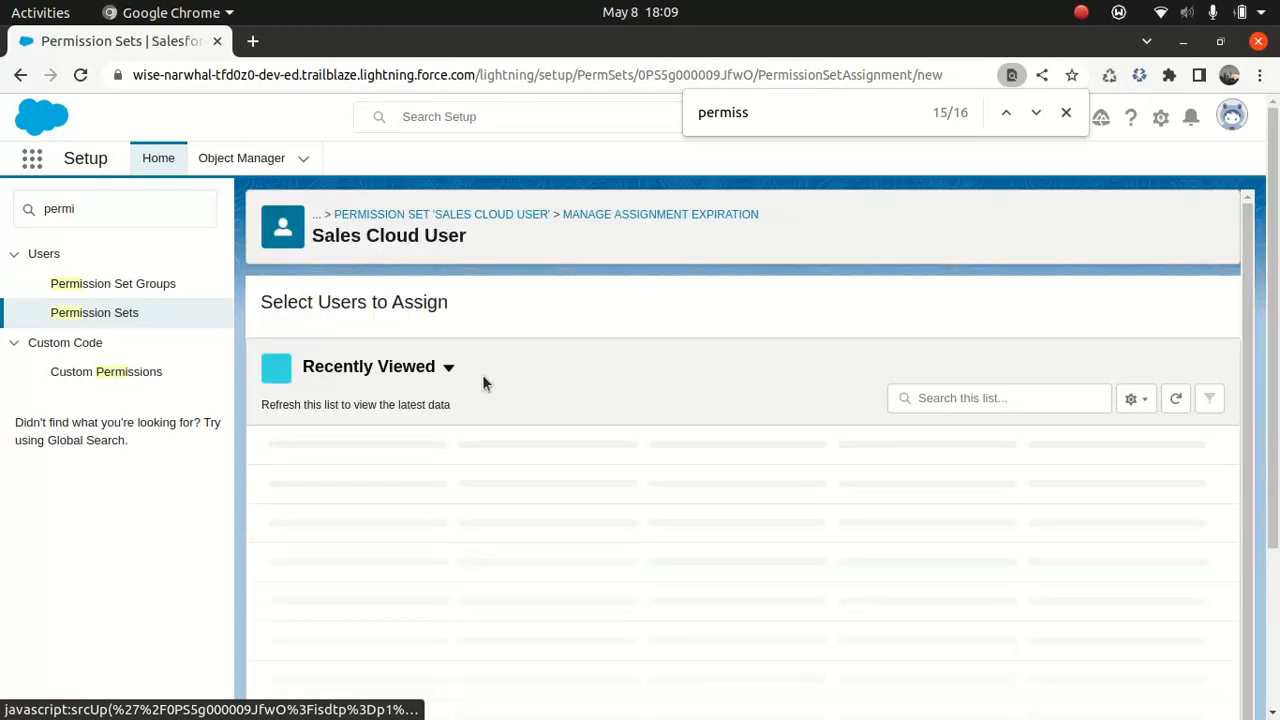
{"action": "left_click", "coordinate": [276, 487]}
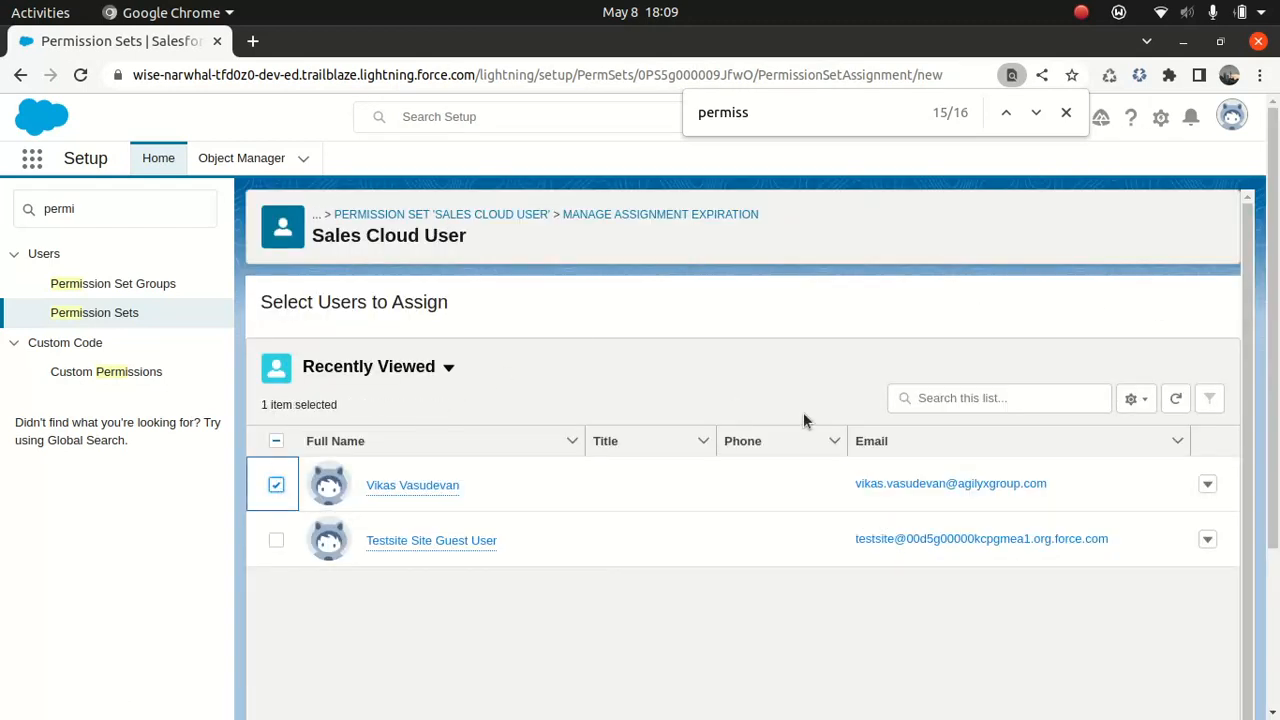
{"action": "left_click_drag", "start_coordinate": [1263, 386], "coordinate": [1272, 582]}
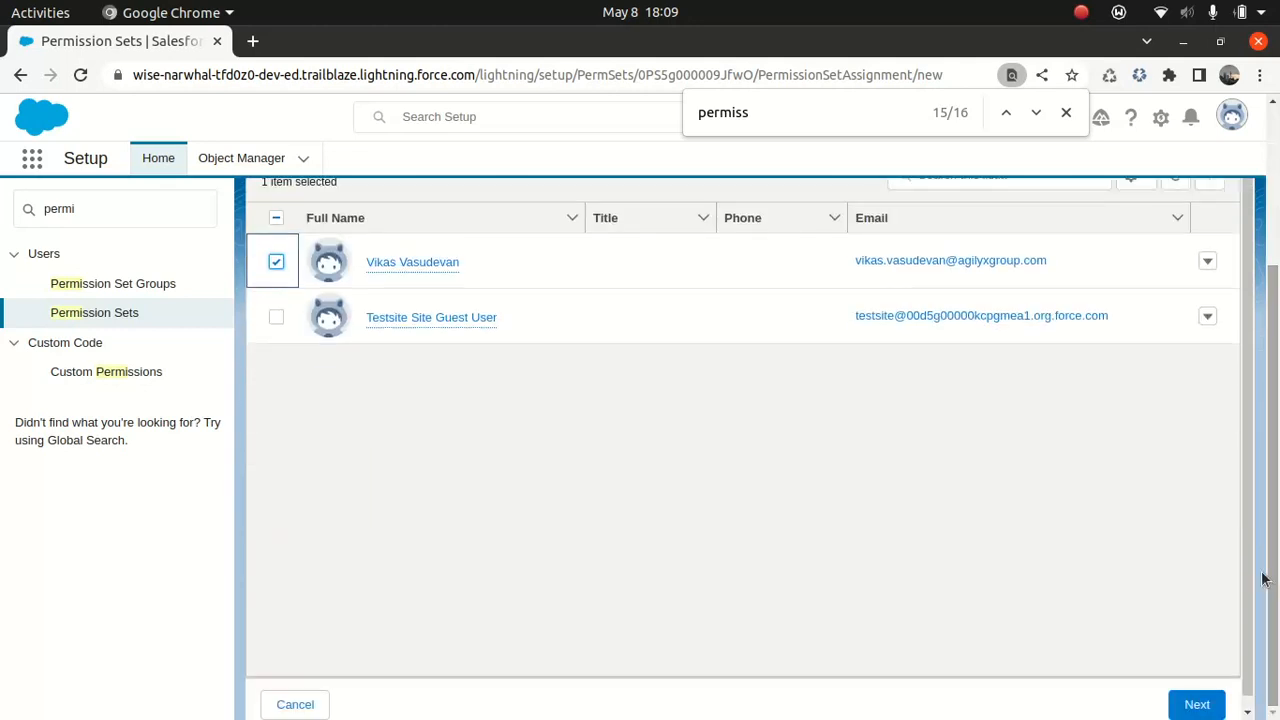
{"action": "left_click", "coordinate": [1187, 703]}
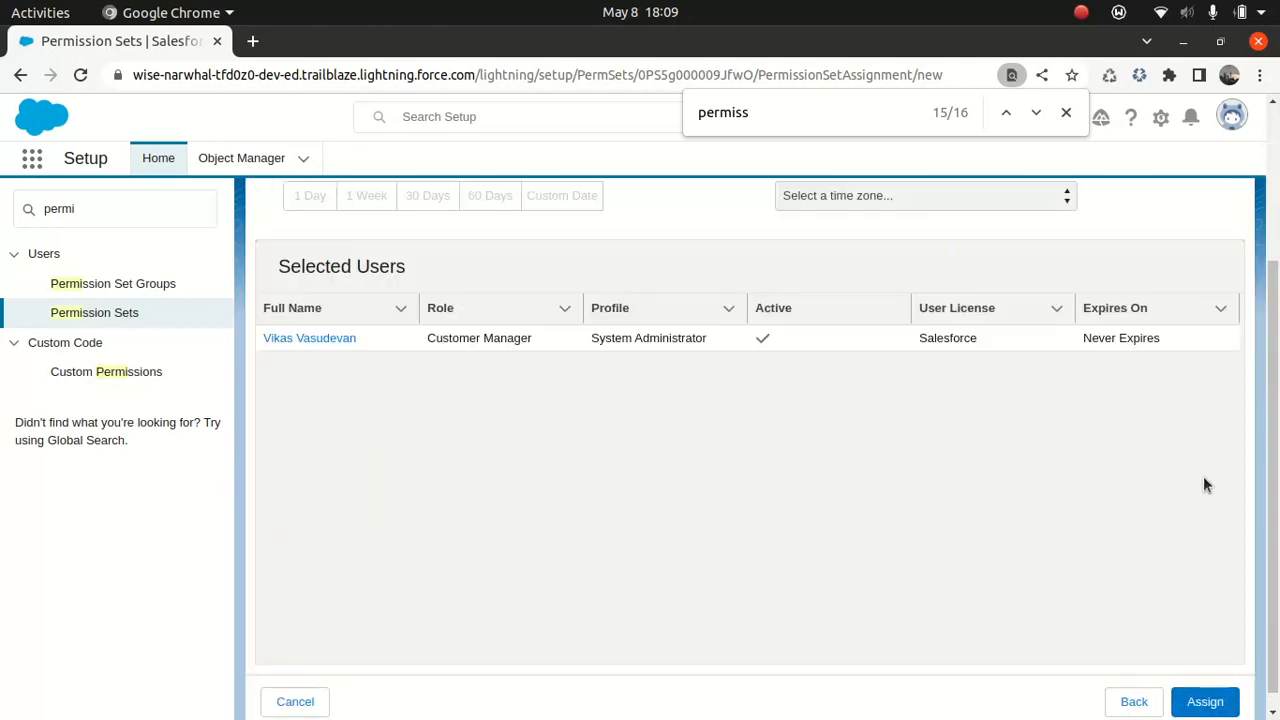
Specify an expiration of 60 Days and assign the permission set to the selected user.
{"action": "left_click_drag", "start_coordinate": [1273, 484], "coordinate": [1272, 349]}
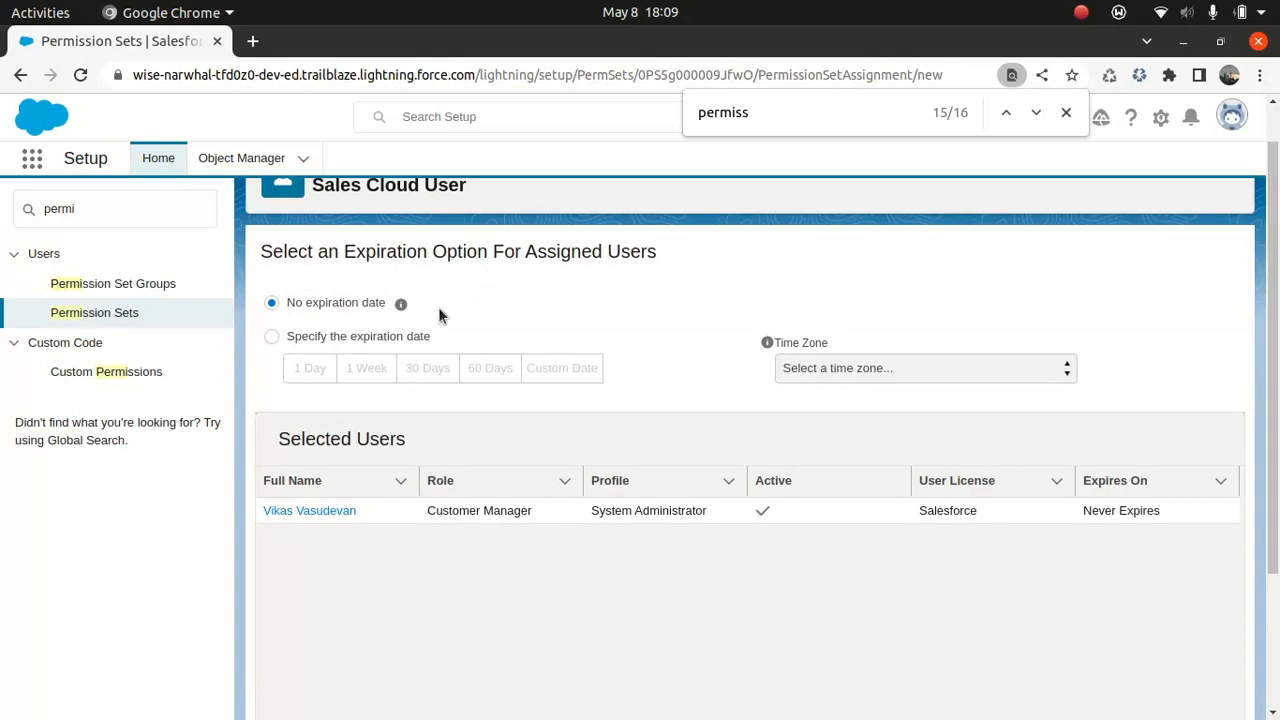
{"action": "left_click", "coordinate": [276, 336]}
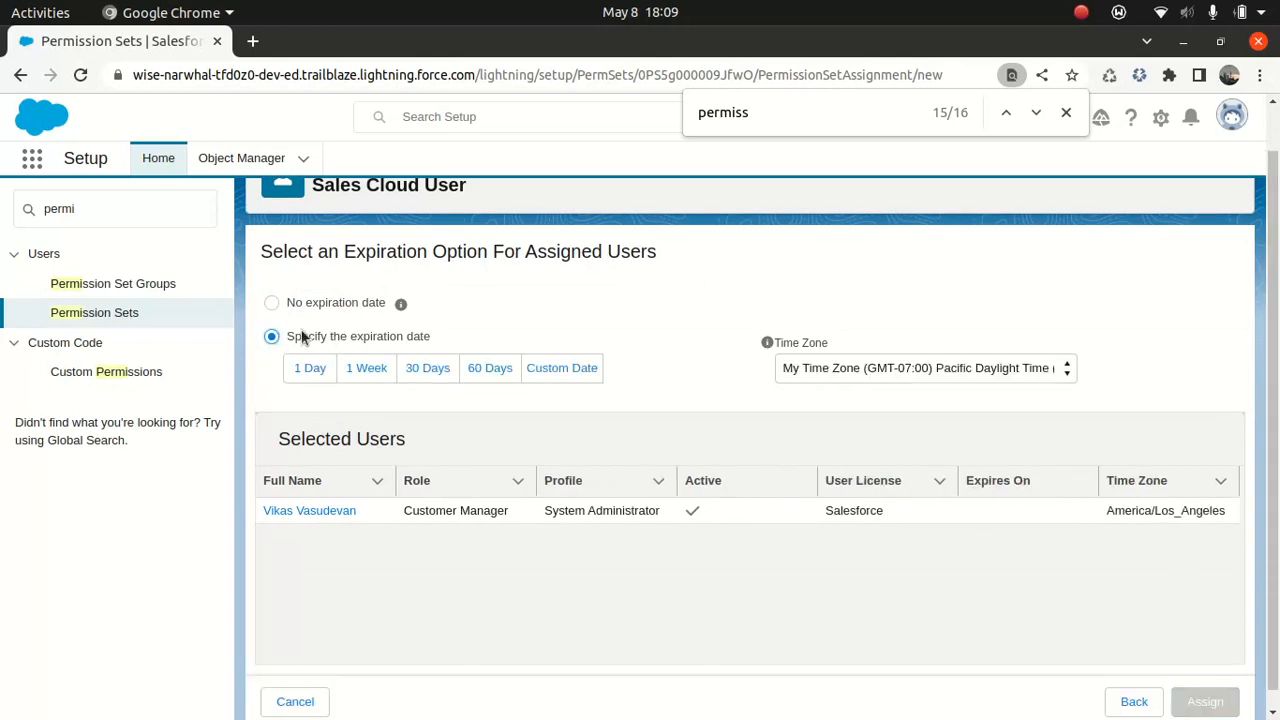
{"action": "left_click", "coordinate": [490, 372]}
{"action": "left_click", "coordinate": [1205, 705]}
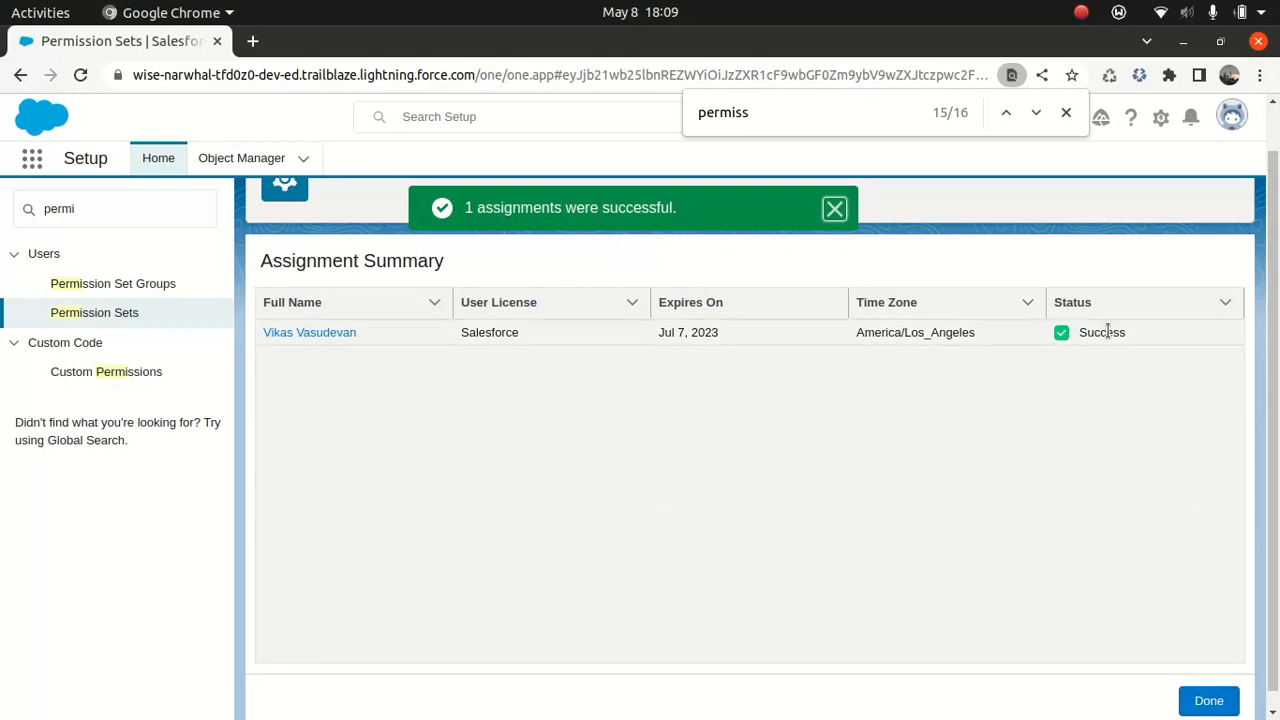
{"action": "left_click", "coordinate": [726, 333]}
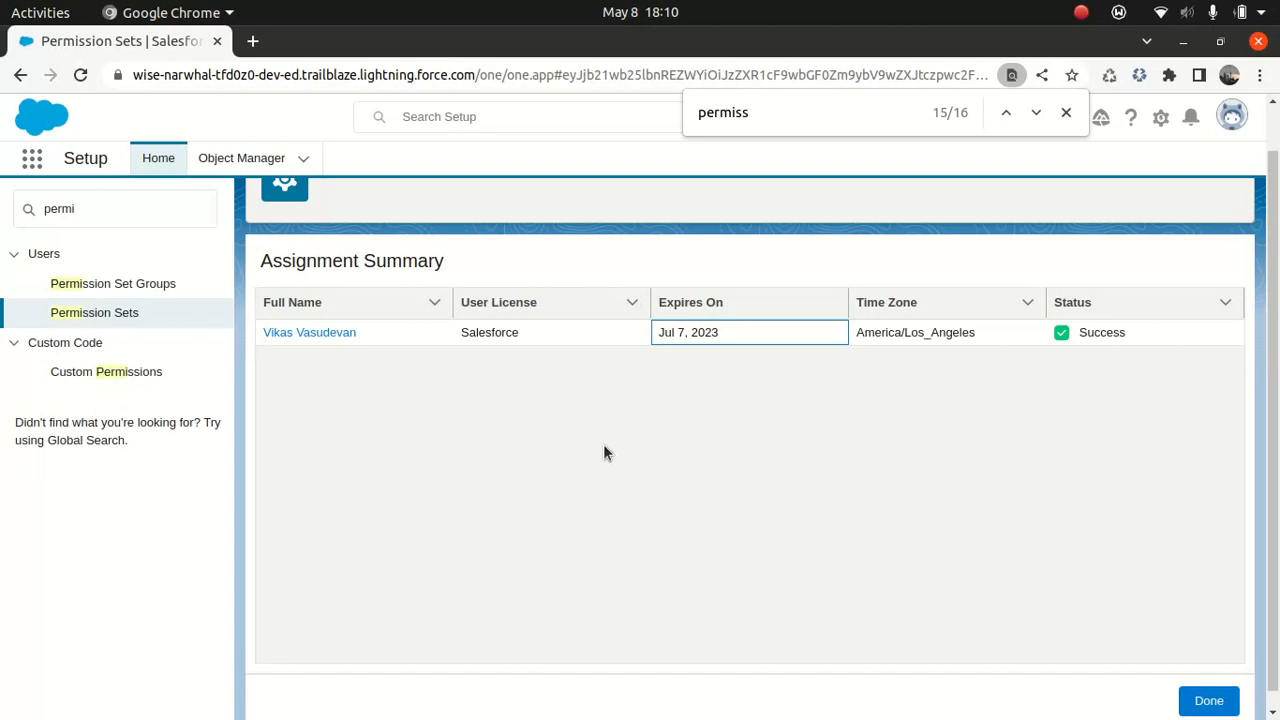
Create a permission set group with the label and API name "test".
{"action": "left_click_drag", "start_coordinate": [137, 288], "coordinate": [140, 286]}
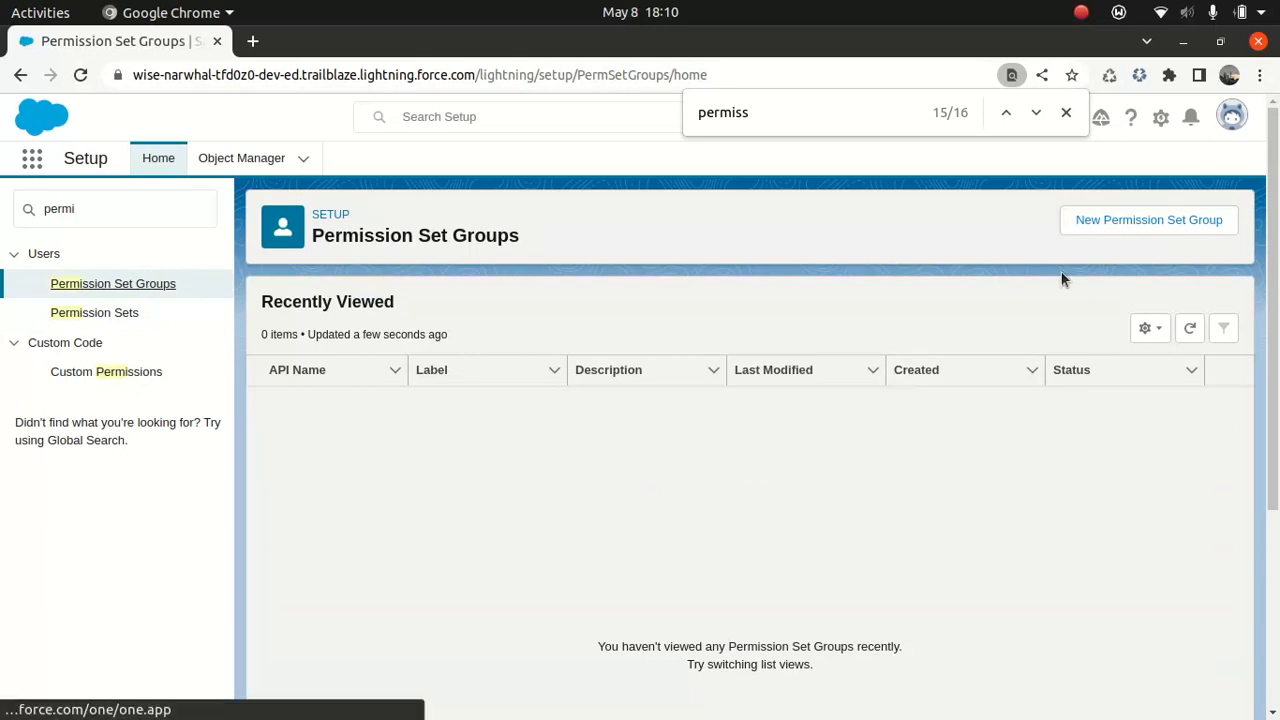
{"action": "left_click", "coordinate": [1128, 220]}
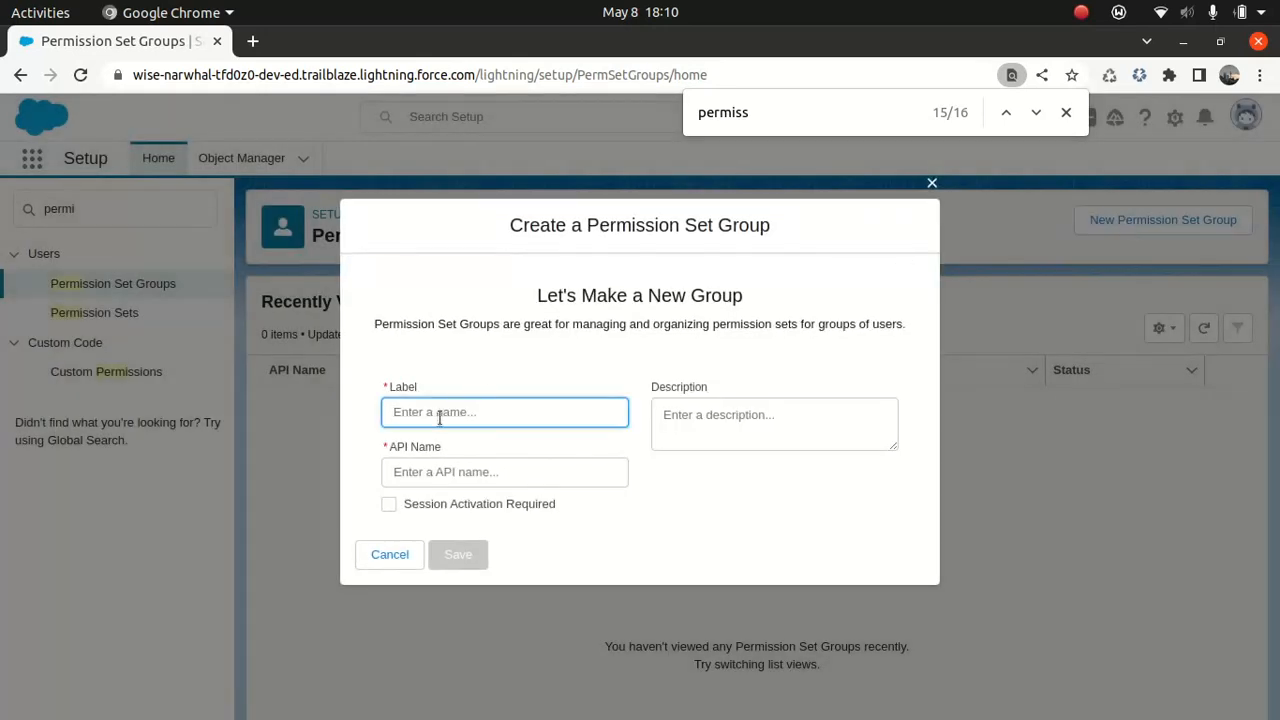
{"action": "type", "text": "test"}
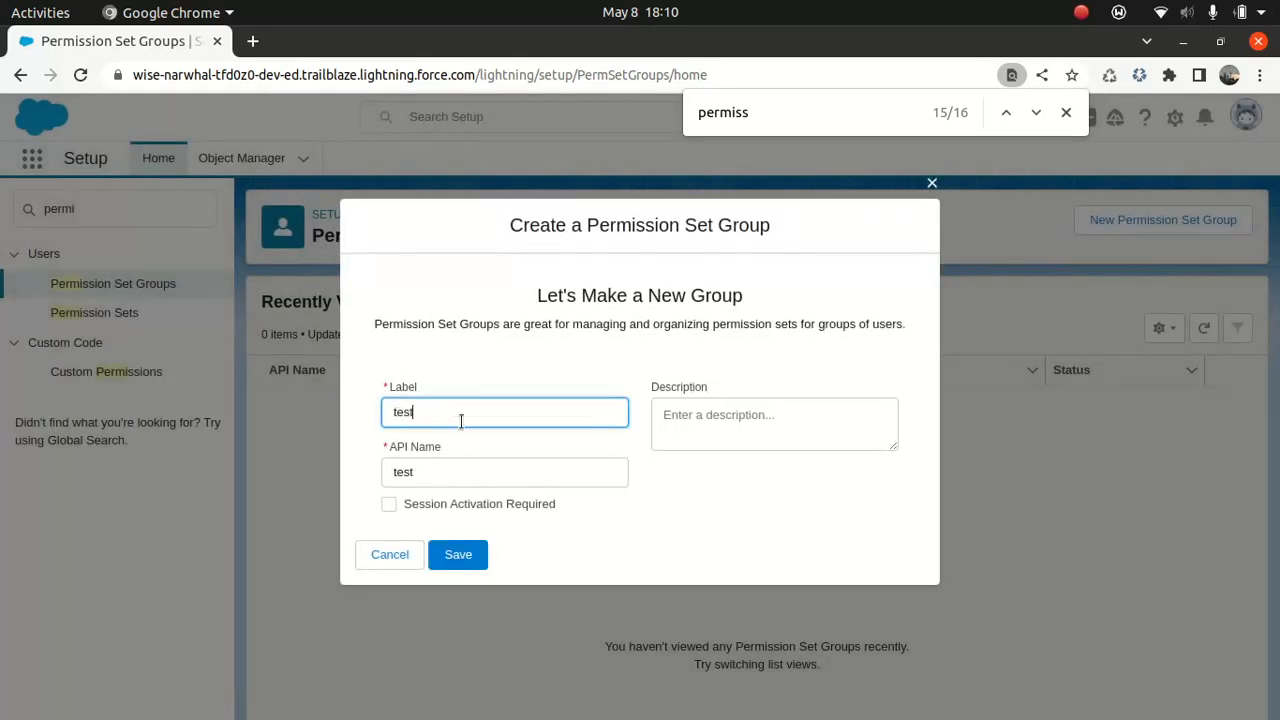
{"action": "left_click", "coordinate": [466, 556]}
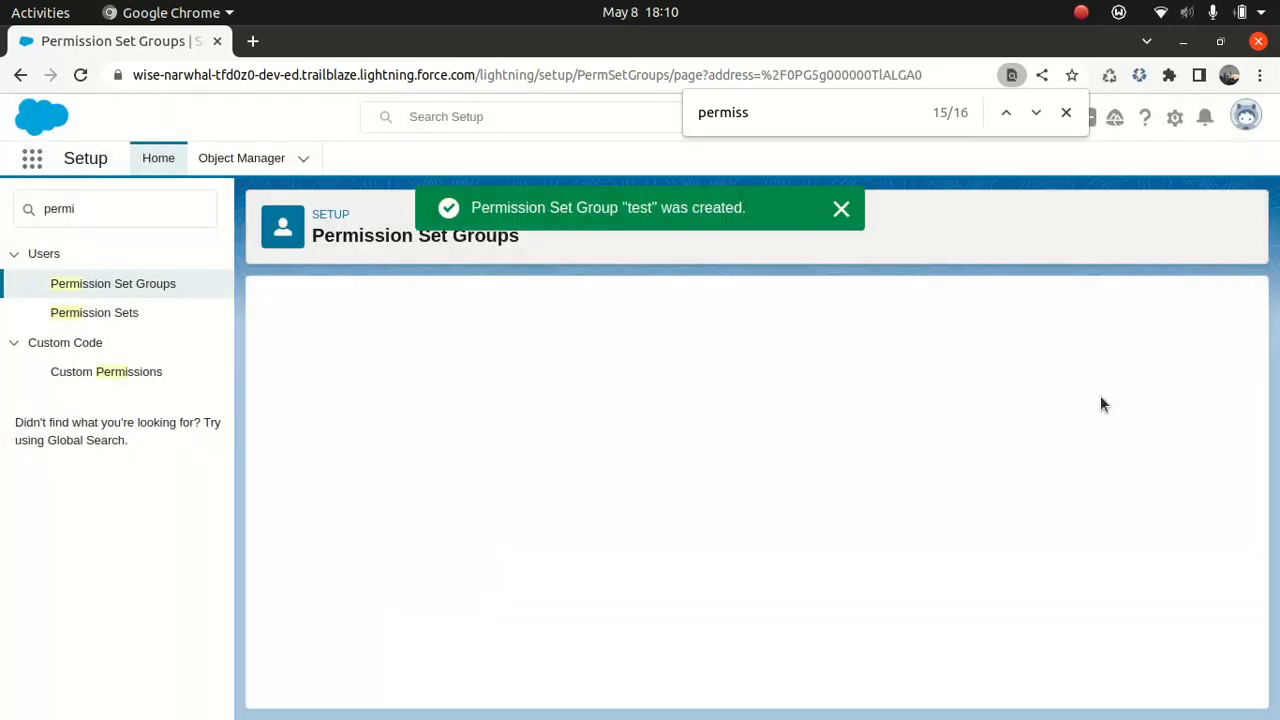
{"action": "left_click", "coordinate": [841, 208]}
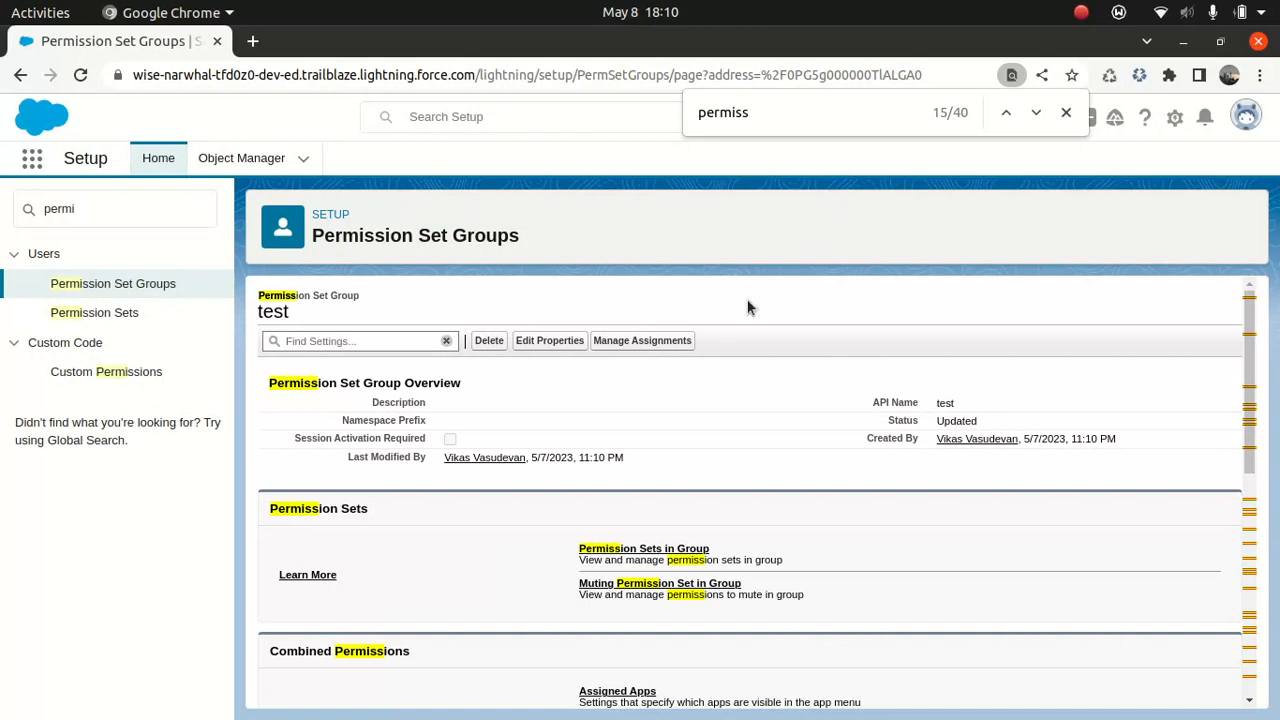
Start assigning the test permission set group to the first listed user, with the option to specify an expiration date.
{"action": "left_click", "coordinate": [647, 344]}
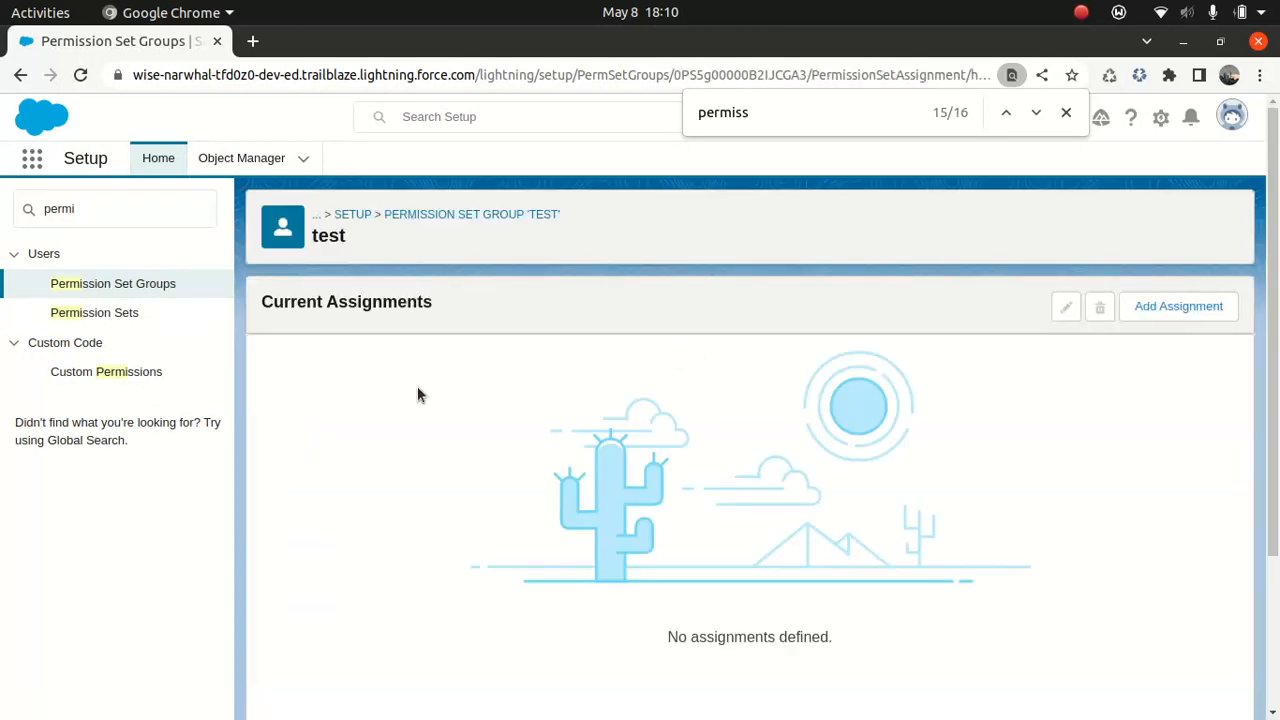
{"action": "left_click", "coordinate": [1180, 305]}
{"action": "left_click", "coordinate": [276, 484]}
{"action": "scroll", "coordinate": [1262, 616], "scroll_direction": "down", "scroll_amount": 5}
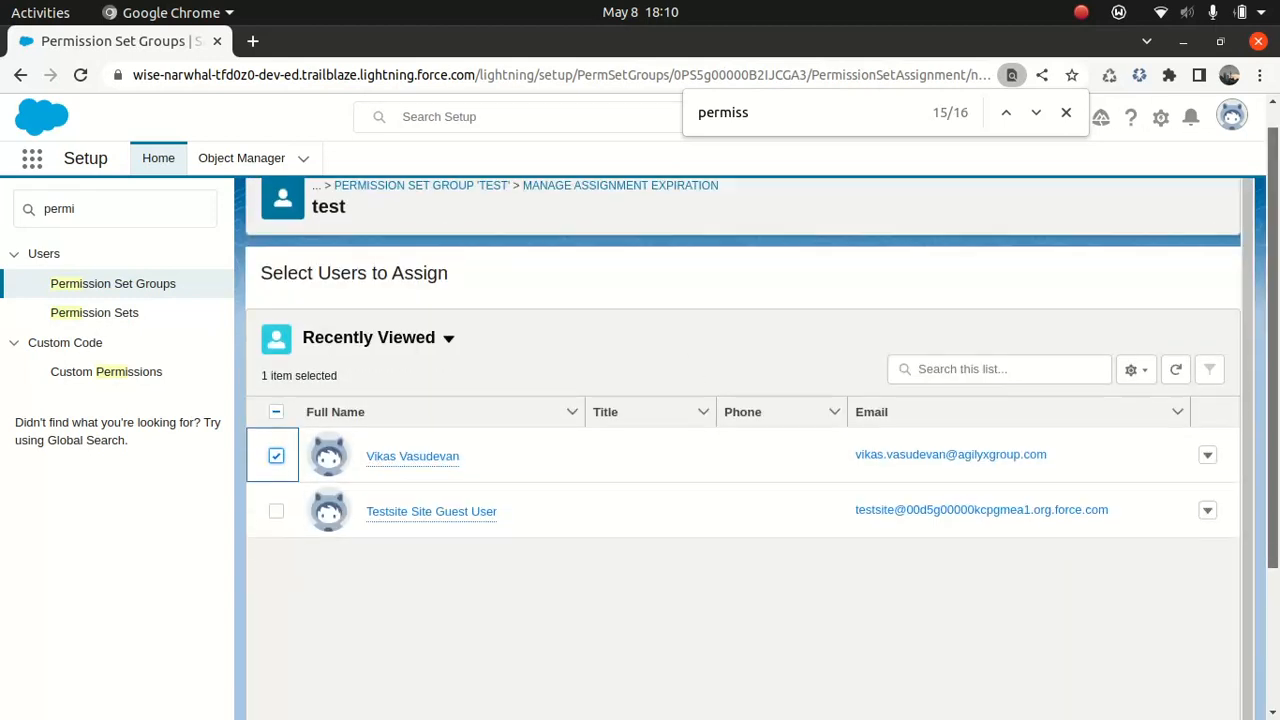
{"action": "left_click", "coordinate": [1195, 704]}
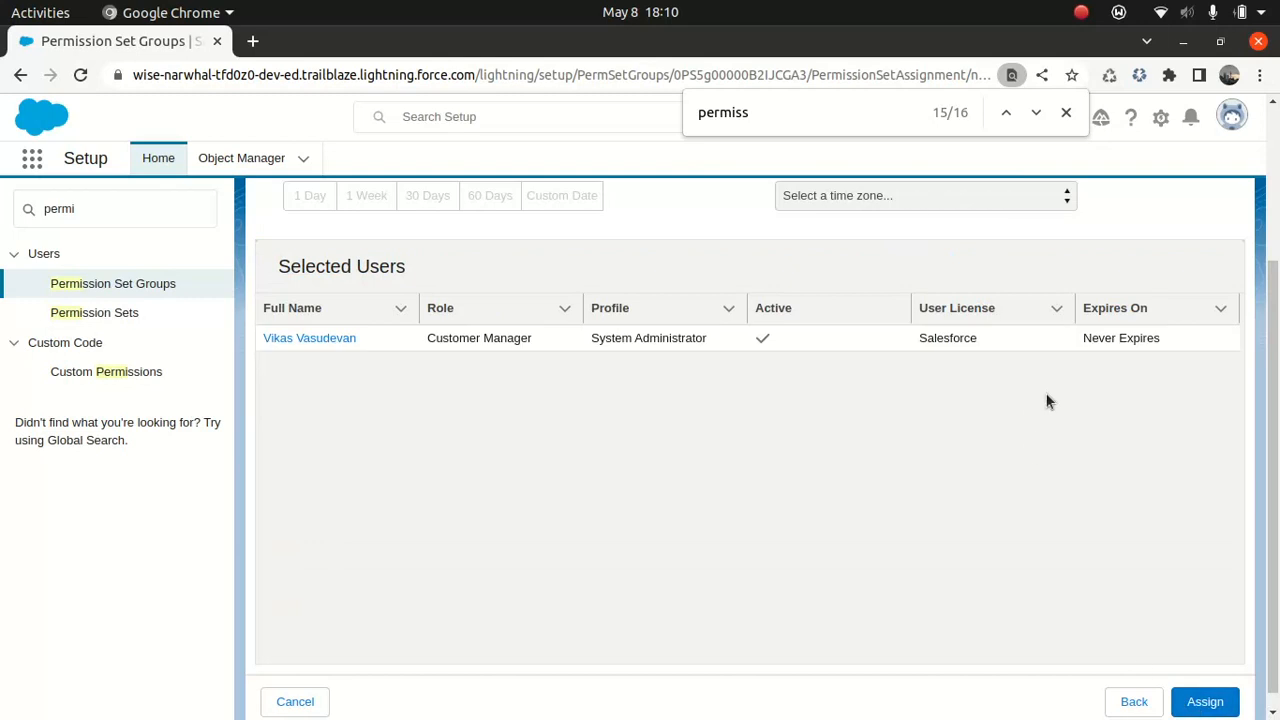
{"action": "scroll", "coordinate": [1046, 400], "scroll_direction": "up", "scroll_amount": 4}
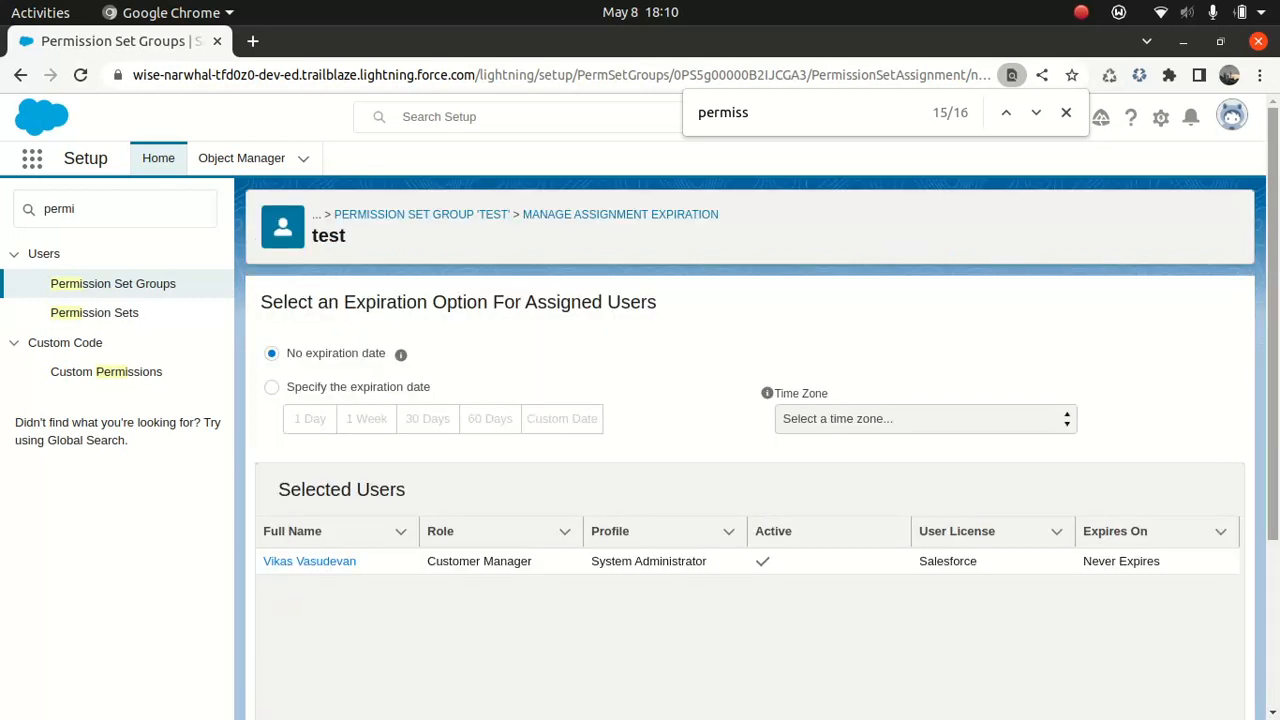
{"action": "left_click", "coordinate": [271, 387]}
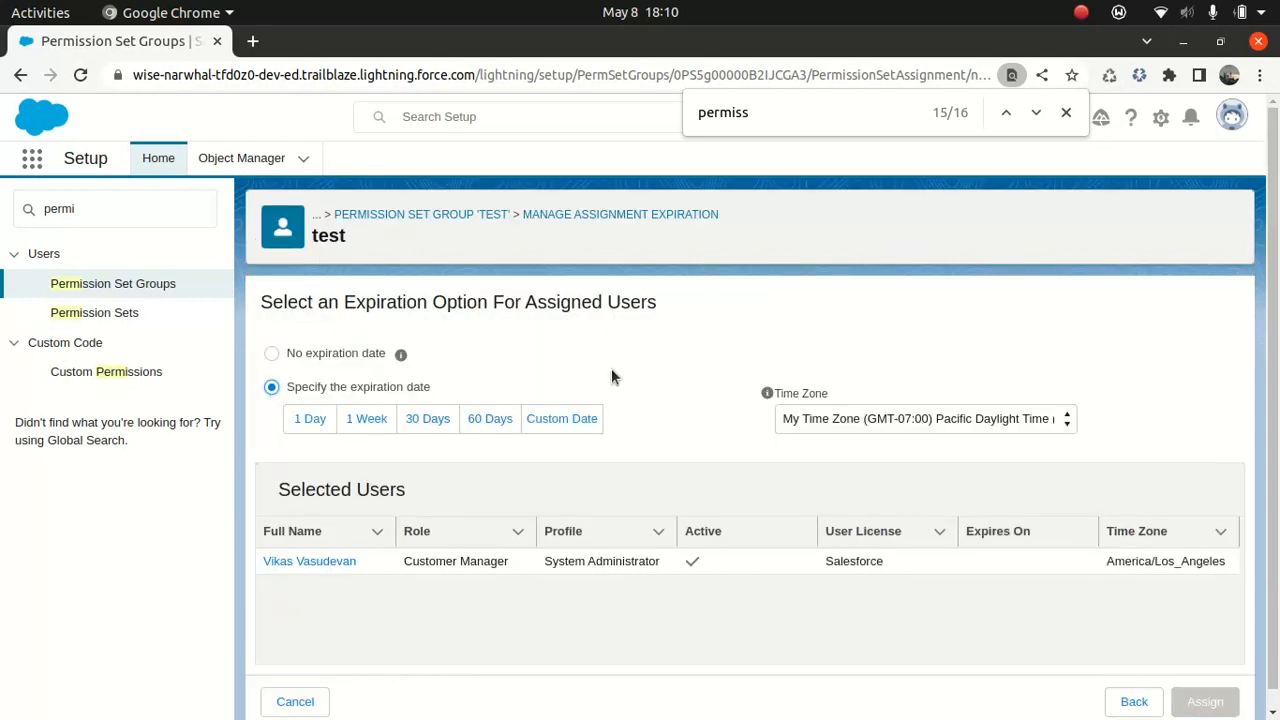
Return to the Permission Sets page.
{"action": "left_click", "coordinate": [112, 316]}
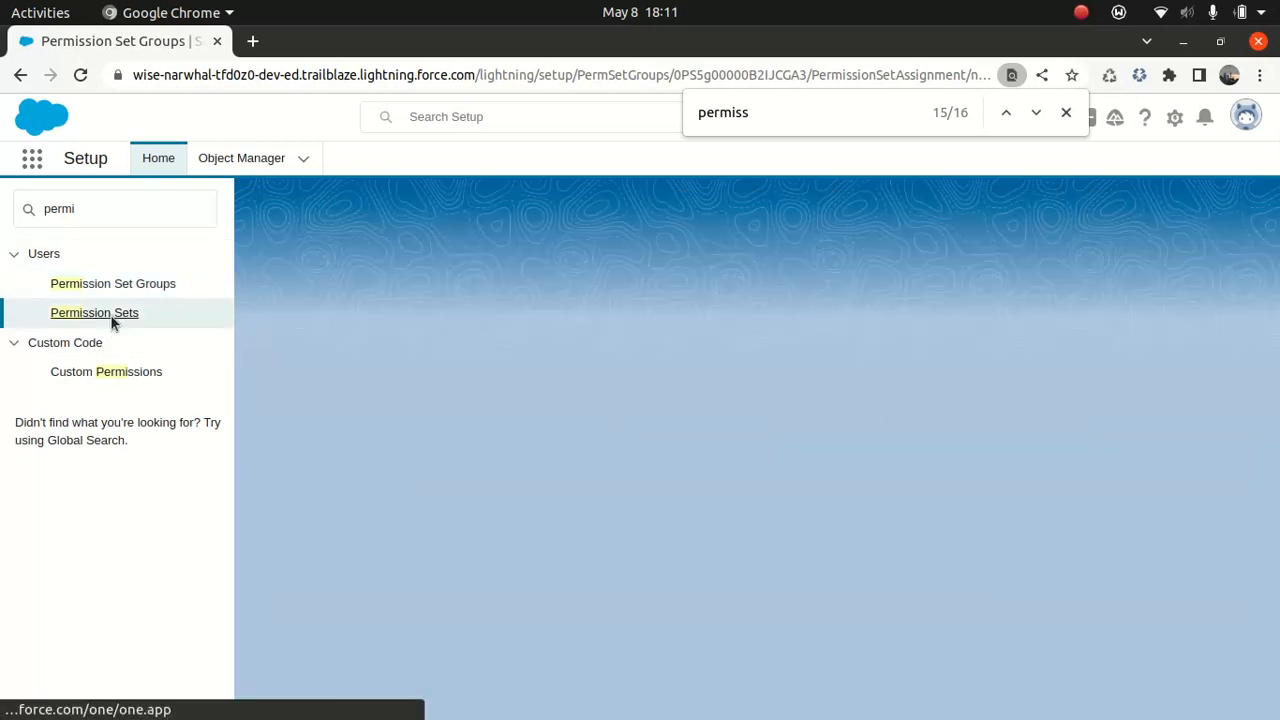